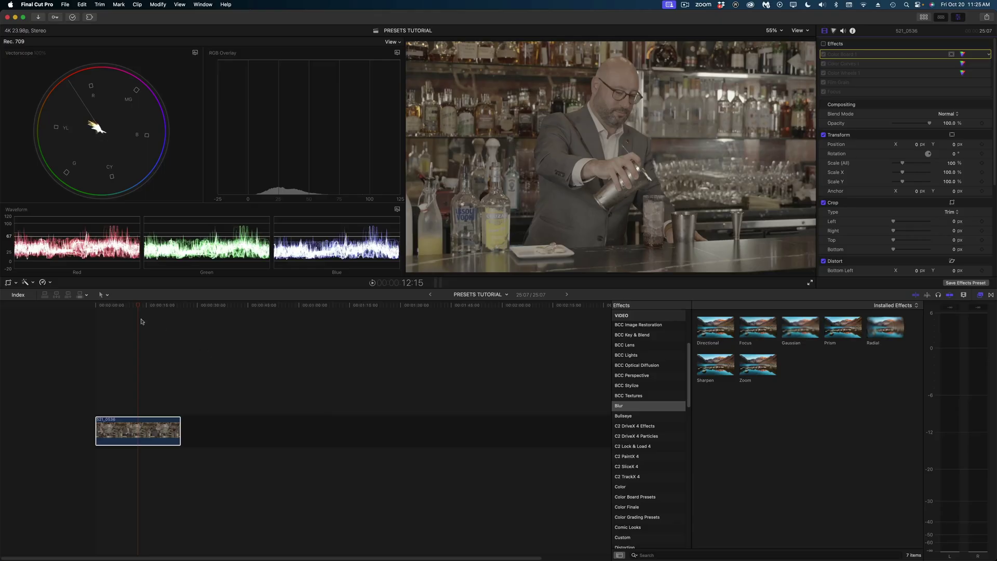
Select and preview the clip, enable all five of its effects, and start saving them as a preset.
{"action": "left_click", "coordinate": [140, 307]}
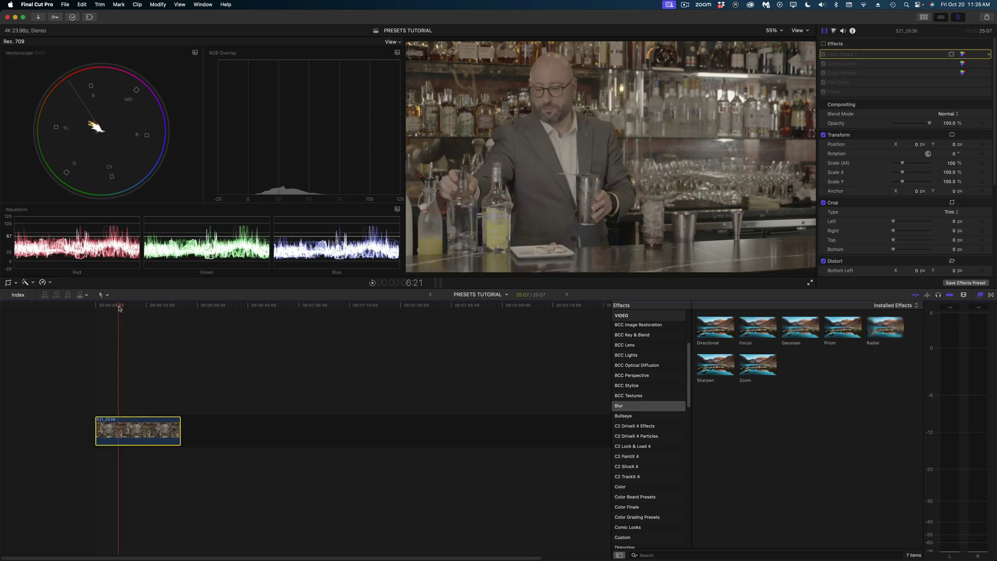
{"action": "key", "text": "space"}
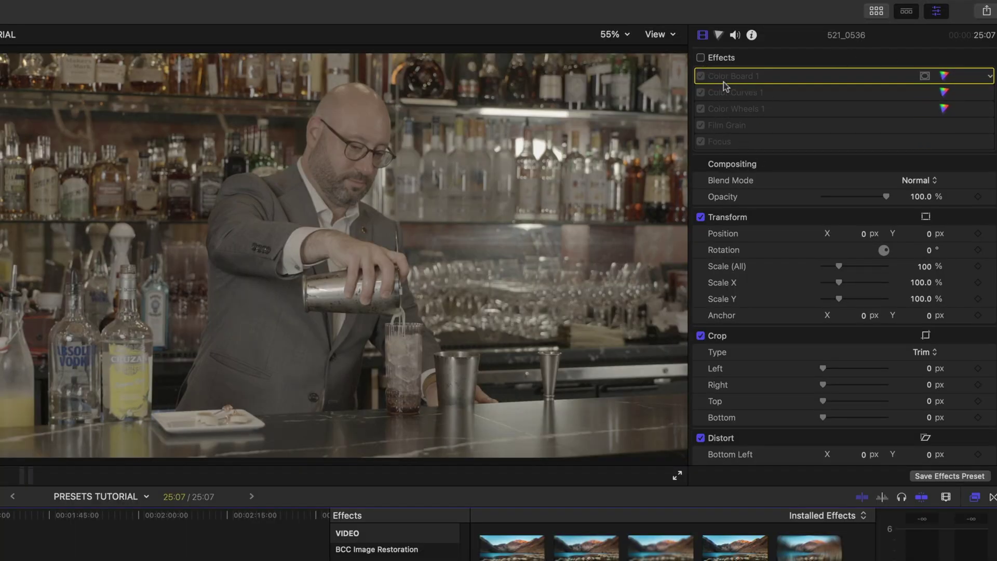
{"action": "left_click", "coordinate": [701, 58]}
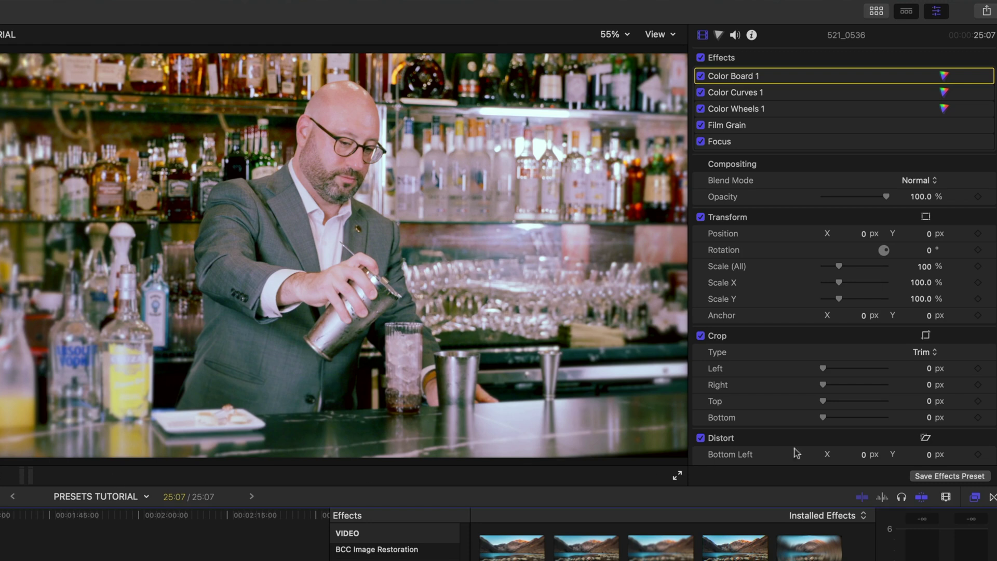
{"action": "left_click", "coordinate": [926, 476]}
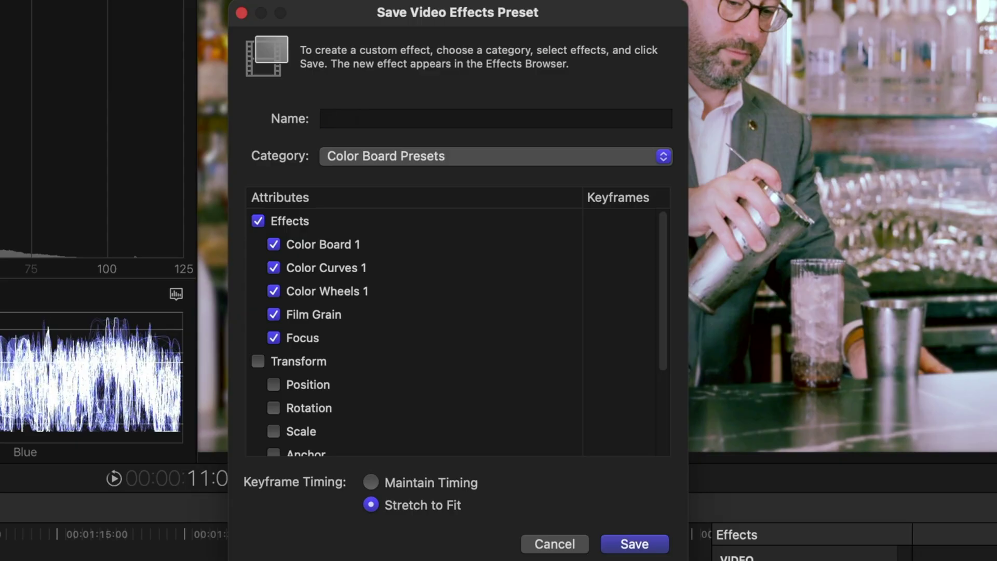
Name the preset 'Friday Night Mood' and create a new '… Color Looks' category named after the user for it.
{"action": "type", "text": "Friday Night Mood"}
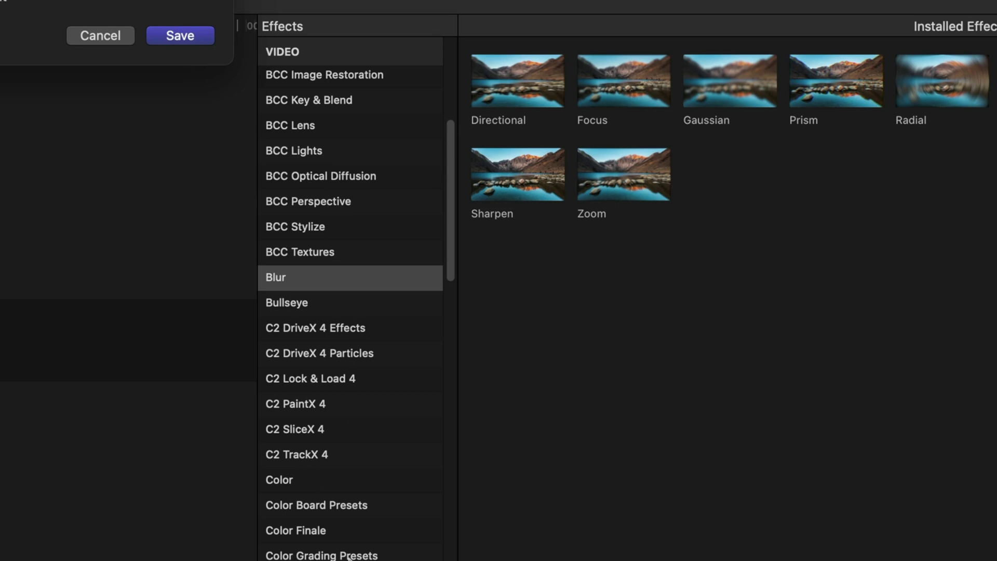
{"action": "left_click", "coordinate": [485, 155]}
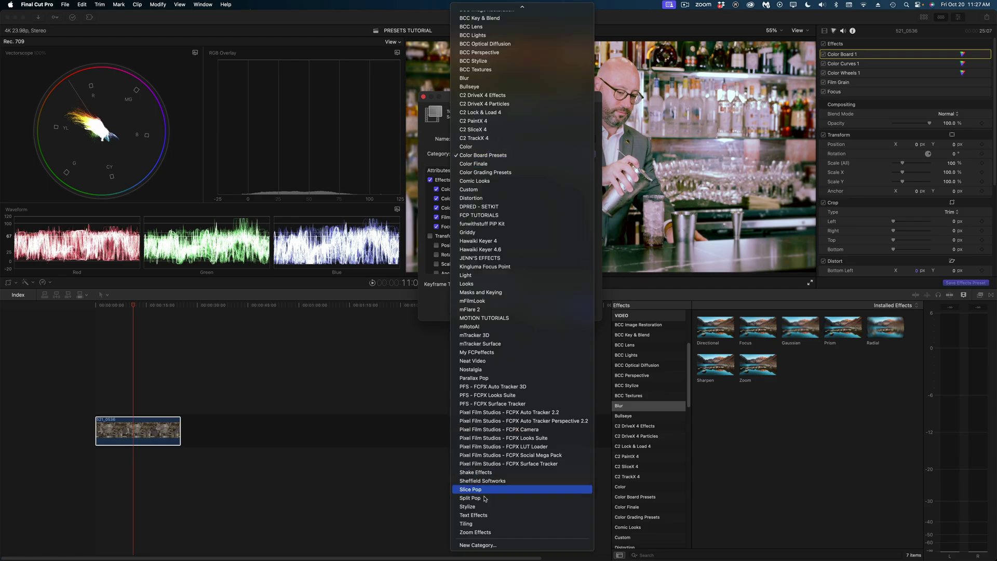
{"action": "left_click", "coordinate": [479, 545]}
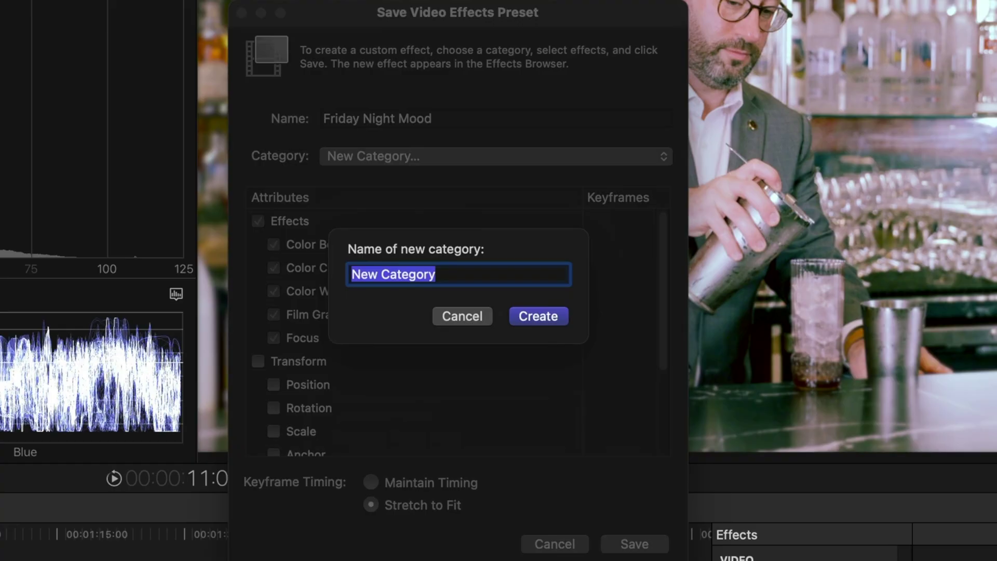
{"action": "type", "text": "Jenn's Color Looks"}
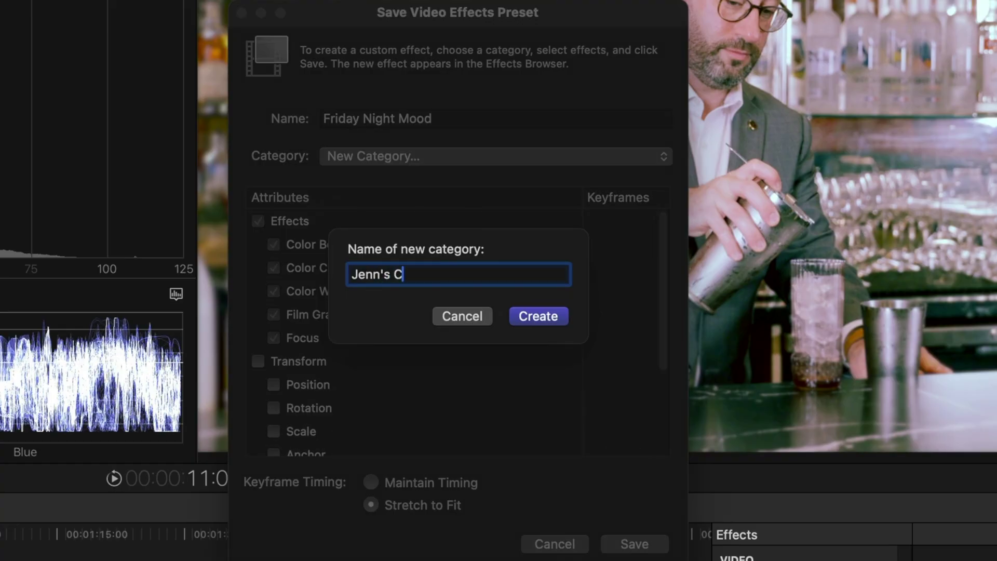
{"action": "left_click", "coordinate": [536, 315]}
Save the preset and show the new colour-looks category in the Effects browser.
{"action": "left_click", "coordinate": [635, 544]}
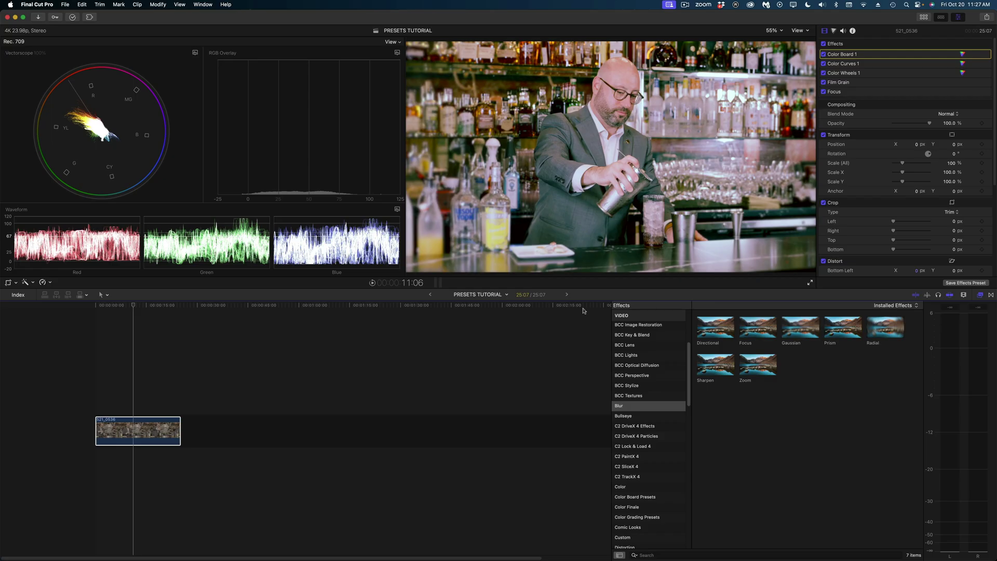
{"action": "scroll", "coordinate": [652, 404], "scroll_direction": "down", "scroll_amount": 5}
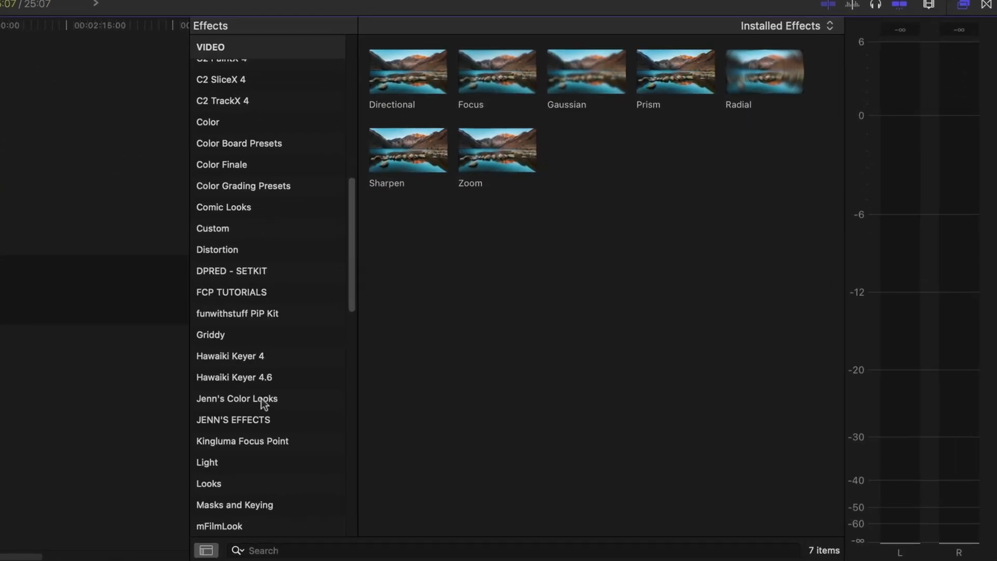
{"action": "left_click", "coordinate": [264, 403]}
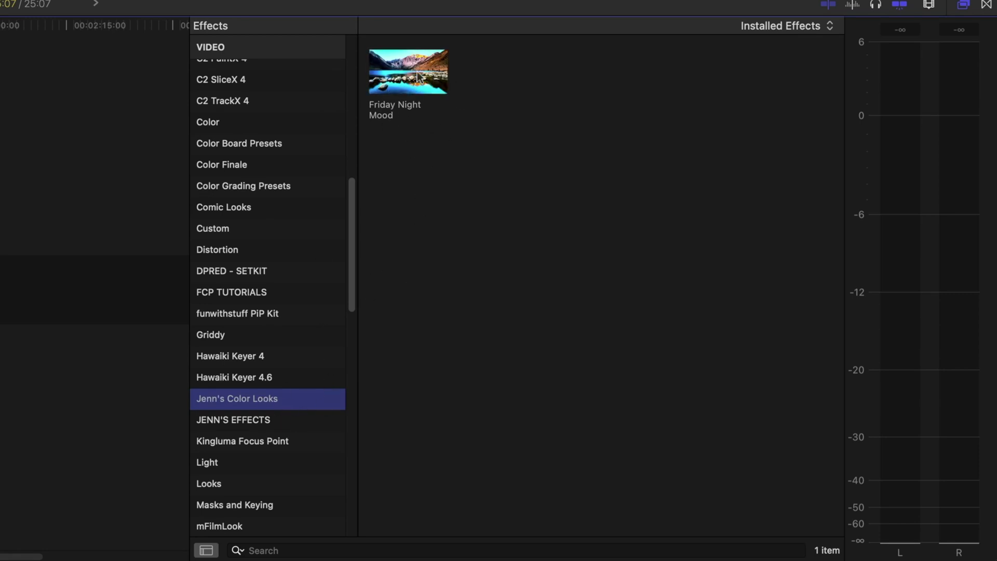
Replace the graded clip with an ungraded copy, apply Friday Night Mood, and view its Color Curves 1.
{"action": "left_click_drag", "start_coordinate": [417, 76], "coordinate": [0, 304]}
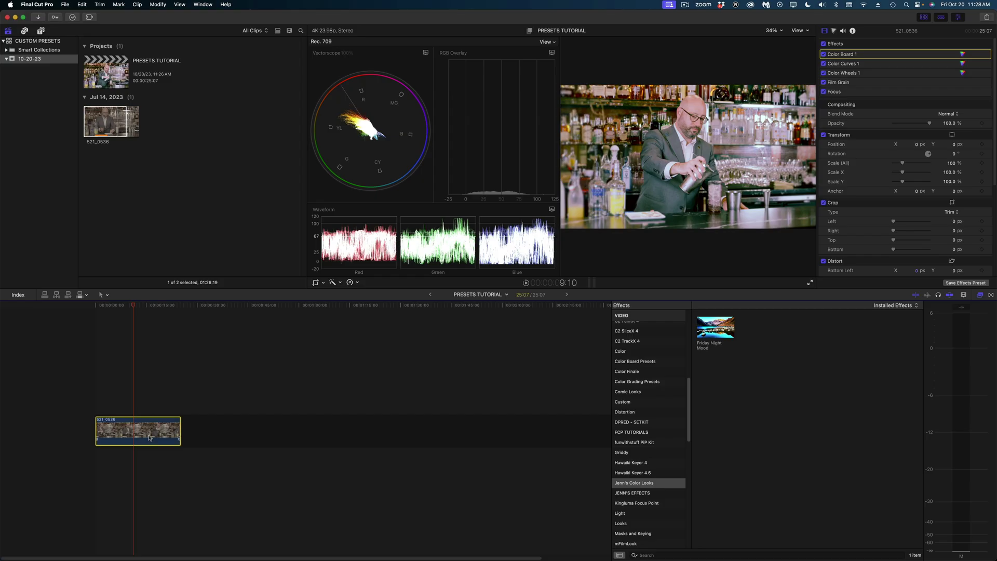
{"action": "key", "text": "Delete"}
{"action": "left_click_drag", "start_coordinate": [101, 122], "coordinate": [102, 416]}
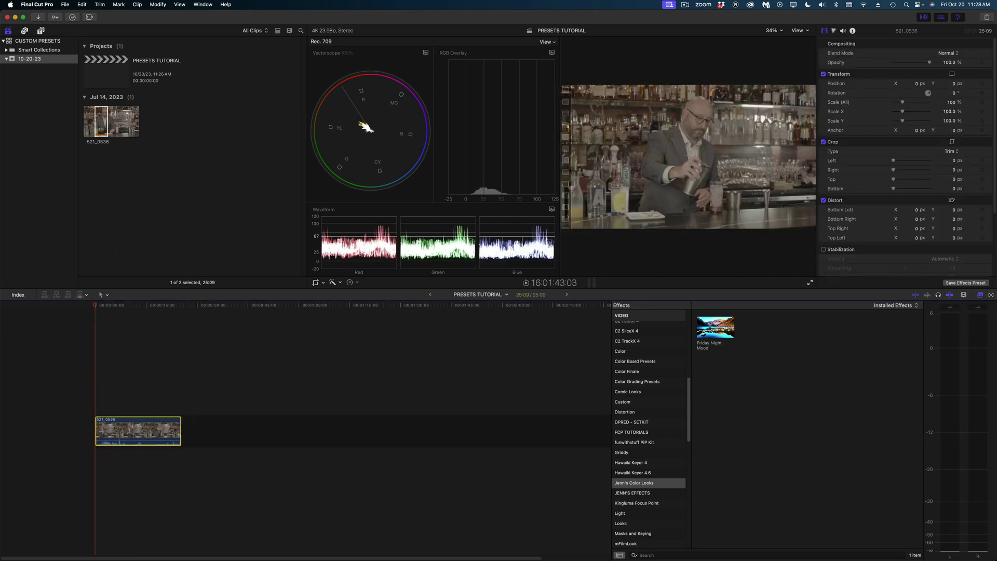
{"action": "left_click_drag", "start_coordinate": [713, 327], "coordinate": [143, 433]}
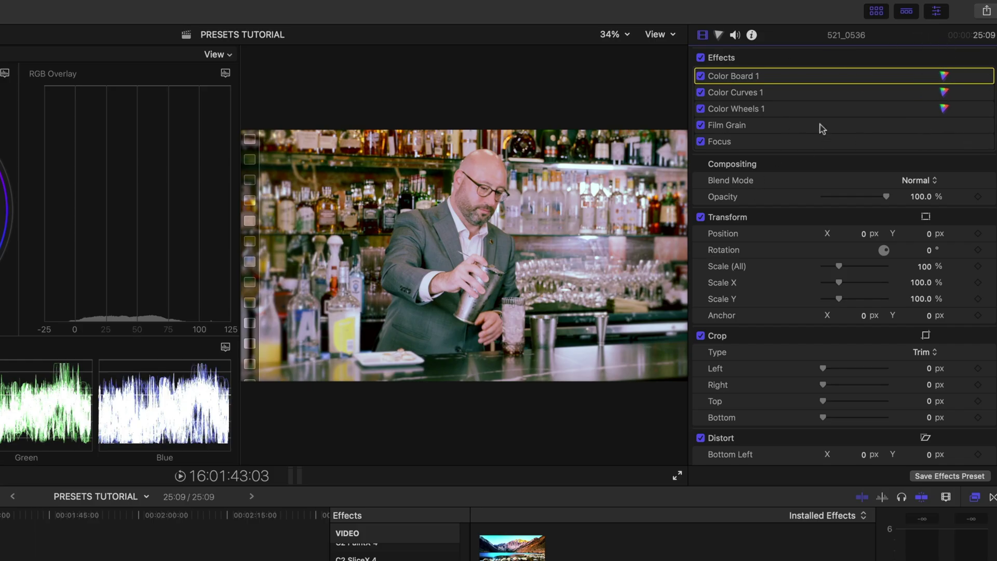
{"action": "left_click", "coordinate": [944, 92]}
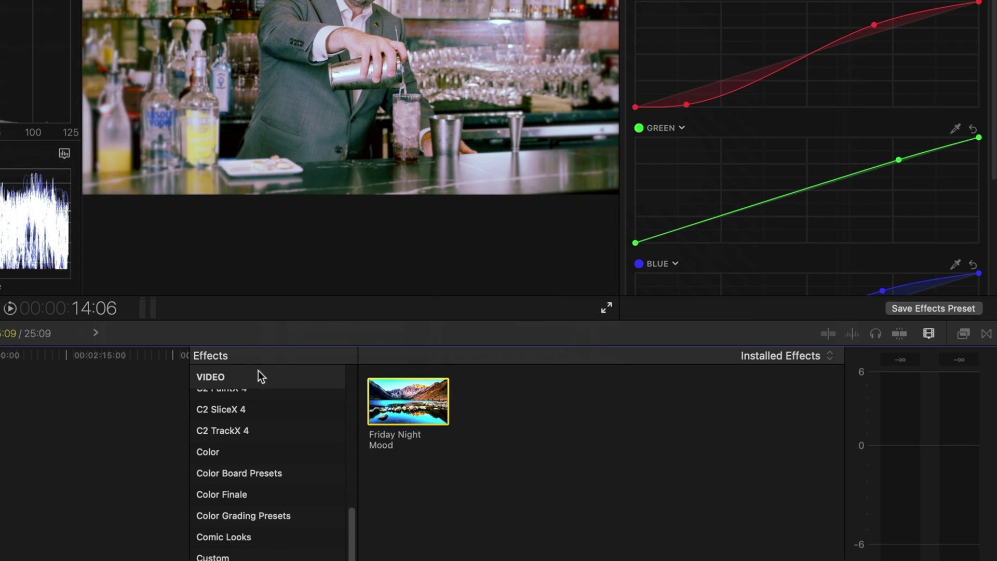
Reveal the Friday Night Mood preset file in Finder and open its Get Info window.
{"action": "right_click", "coordinate": [398, 397]}
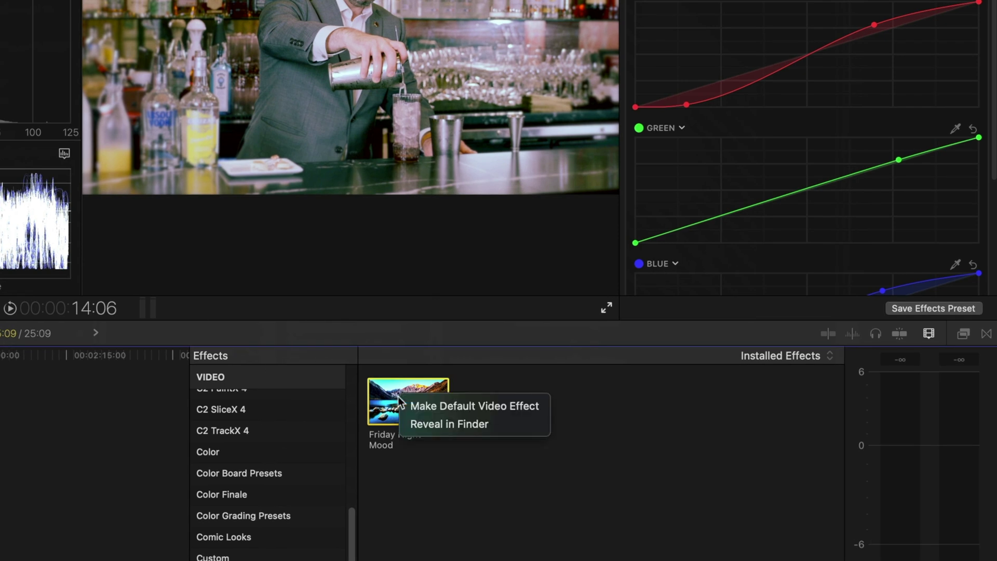
{"action": "left_click", "coordinate": [414, 424]}
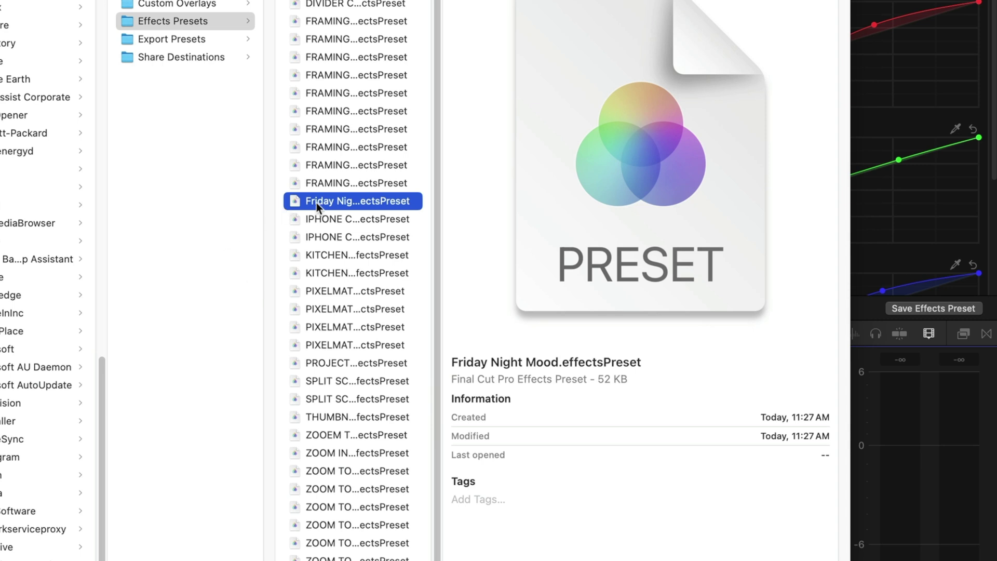
{"action": "right_click", "coordinate": [317, 203]}
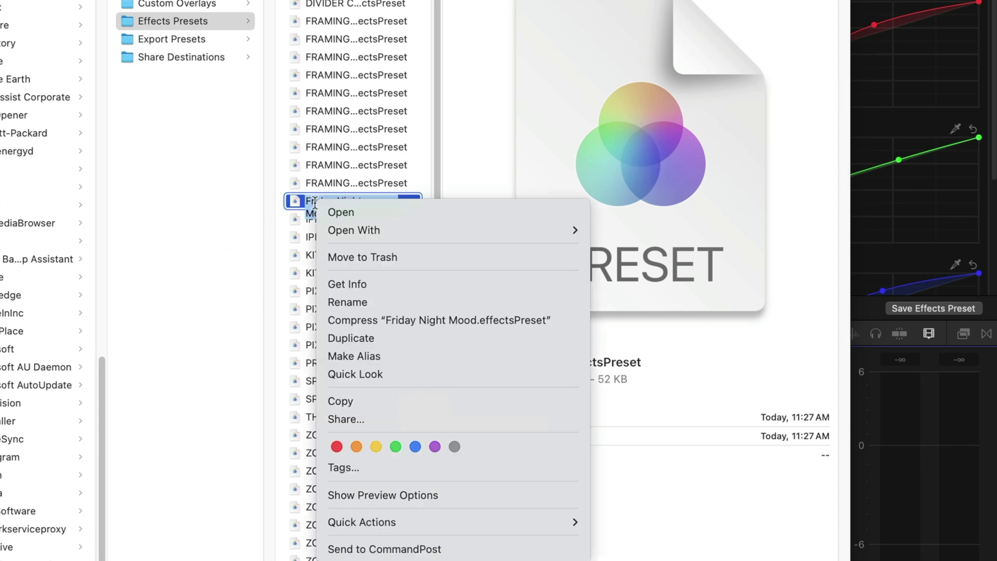
{"action": "left_click", "coordinate": [345, 284]}
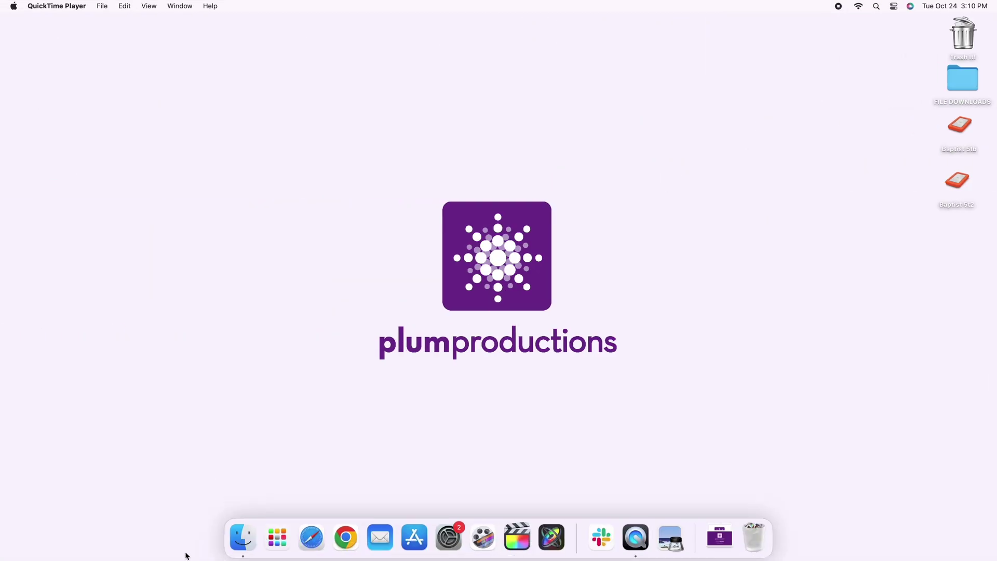
Open Finder at the home folder and turn on Show Library Folder in its view options.
{"action": "left_click", "coordinate": [244, 538]}
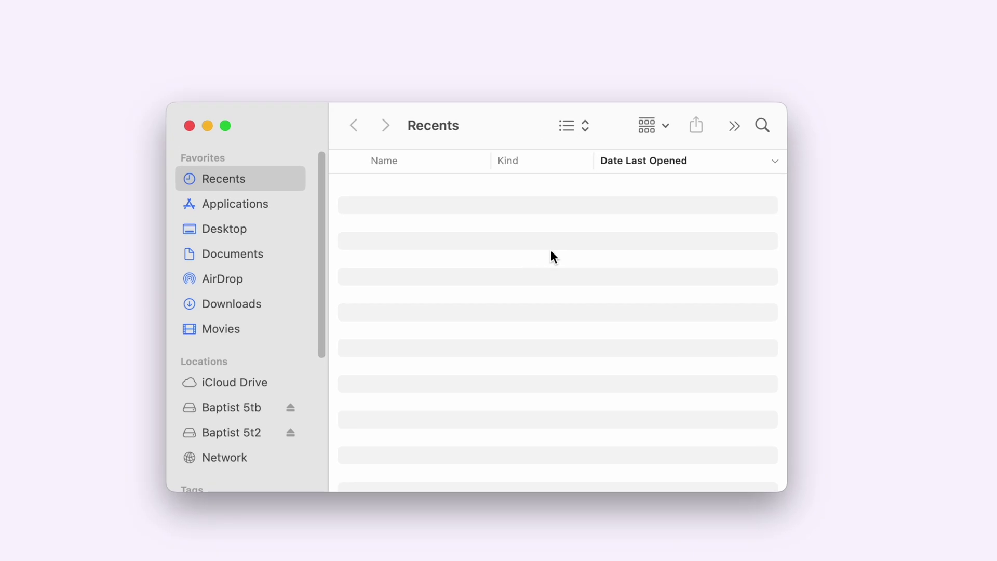
{"action": "key", "text": "super+shift+h"}
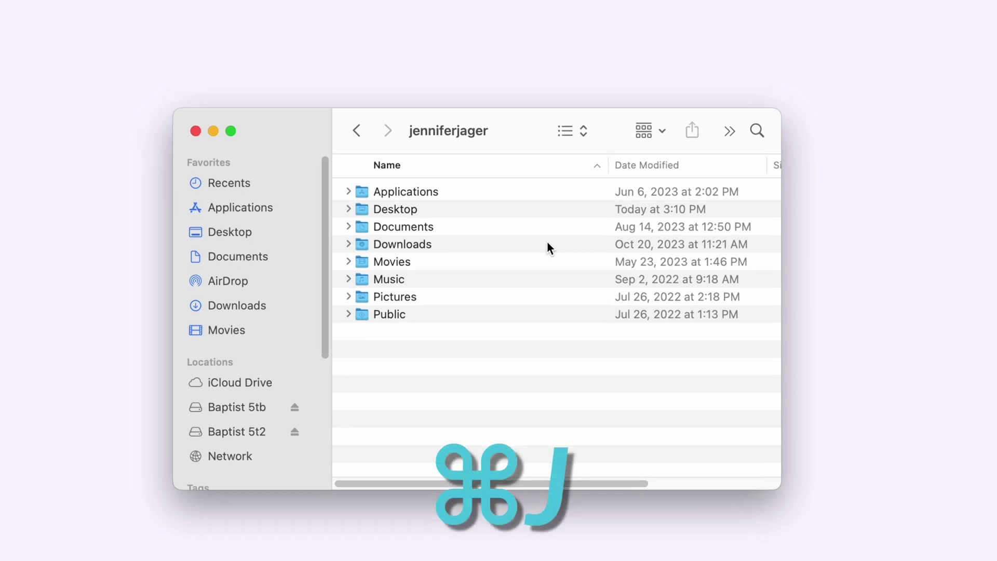
{"action": "key", "text": "super+j"}
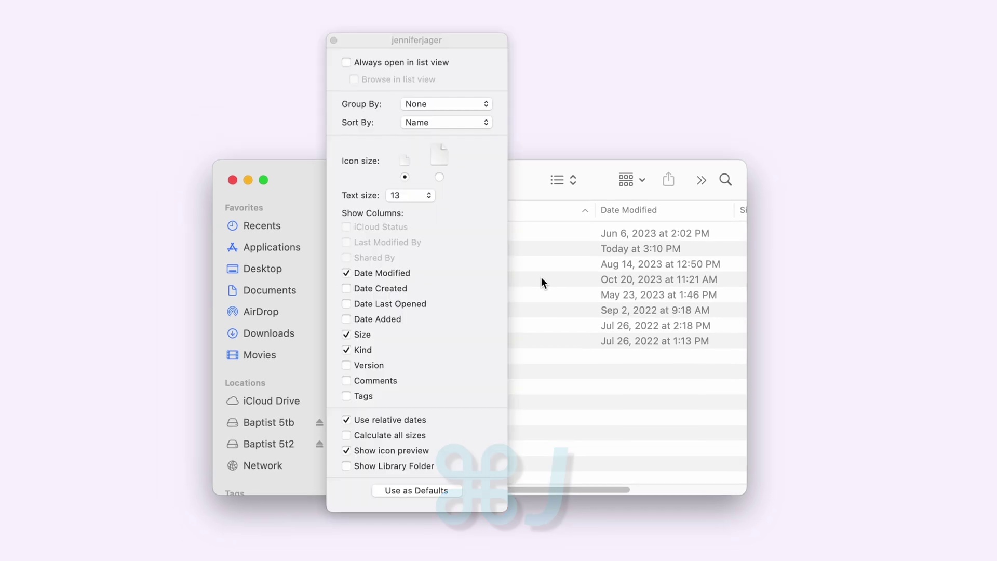
{"action": "left_click", "coordinate": [348, 466]}
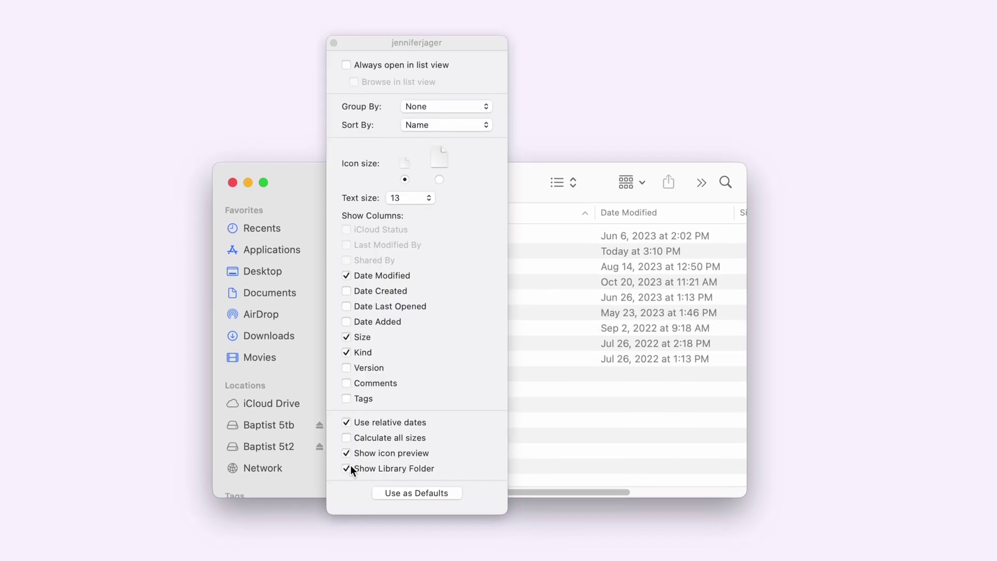
{"action": "left_click", "coordinate": [333, 42]}
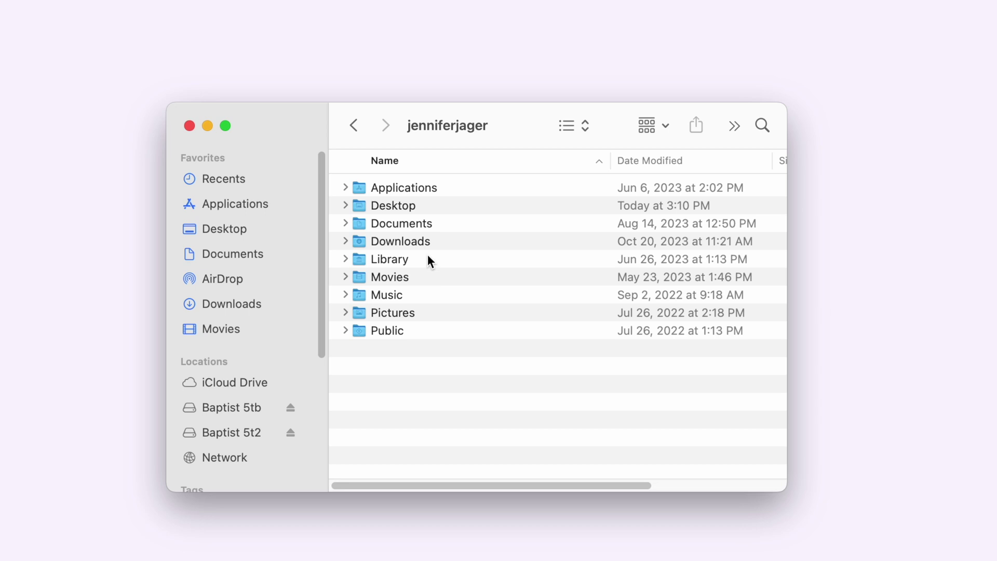
Navigate Library > Application Support > ProApps > Effects Presets, then open a second Finder window.
{"action": "left_click", "coordinate": [428, 255]}
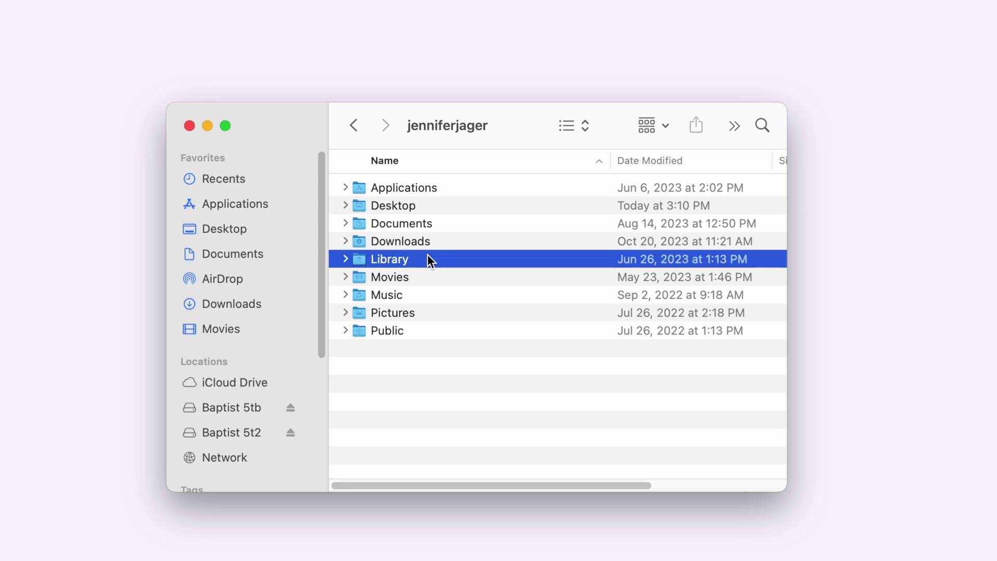
{"action": "double_click", "coordinate": [366, 260]}
{"action": "double_click", "coordinate": [395, 241]}
{"action": "left_click_drag", "start_coordinate": [780, 206], "coordinate": [750, 353]}
{"action": "double_click", "coordinate": [377, 407]}
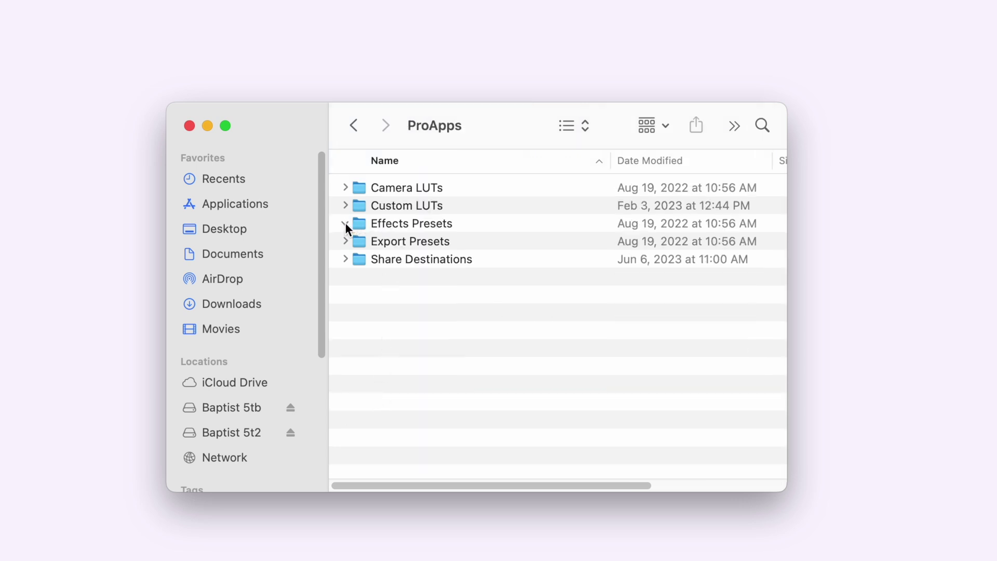
{"action": "double_click", "coordinate": [363, 223]}
{"action": "key", "text": "super+n"}
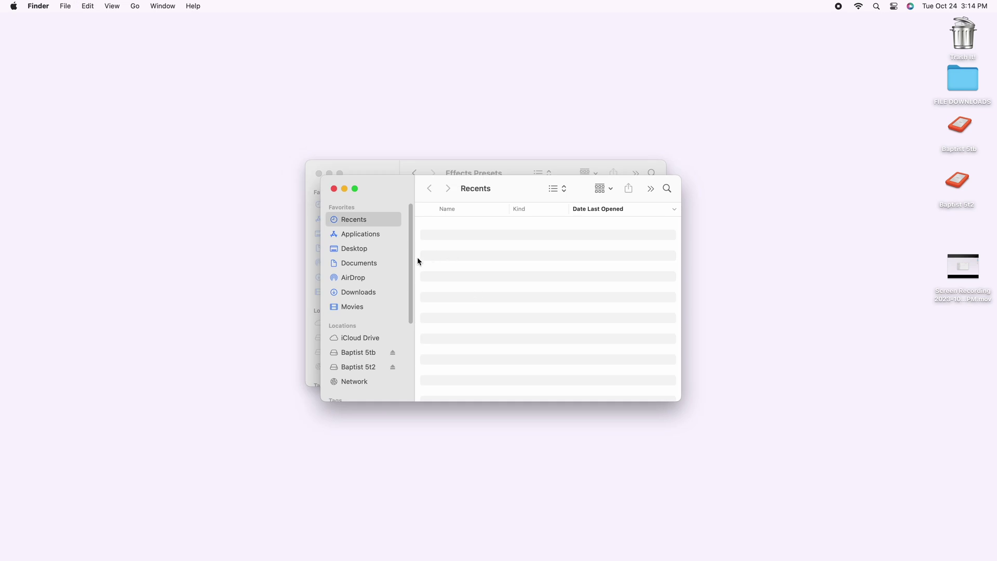
Show Downloads and drag Friday Night Mood.effectsPreset into the Effects Presets window.
{"action": "left_click", "coordinate": [365, 293]}
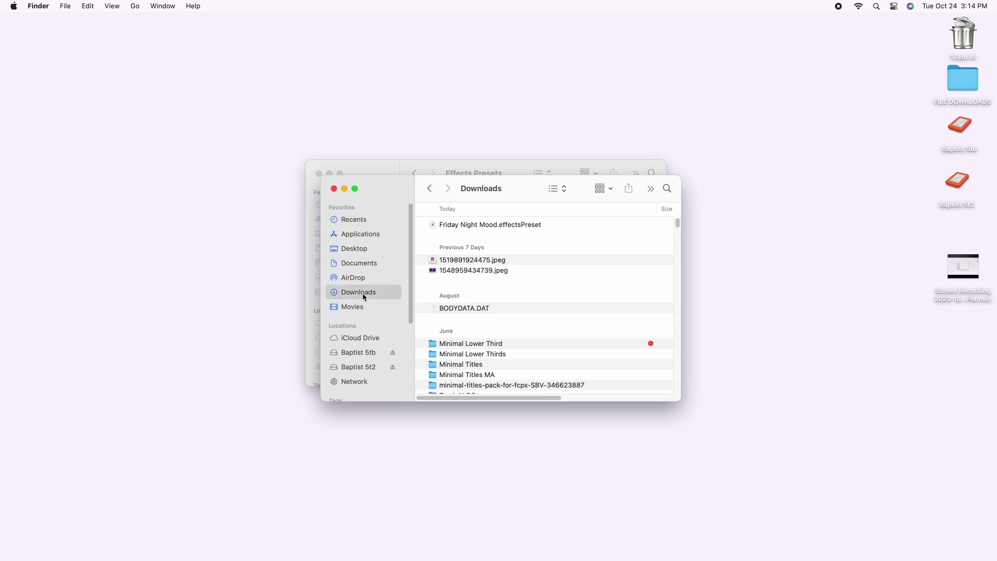
{"action": "left_click_drag", "start_coordinate": [472, 196], "coordinate": [697, 237]}
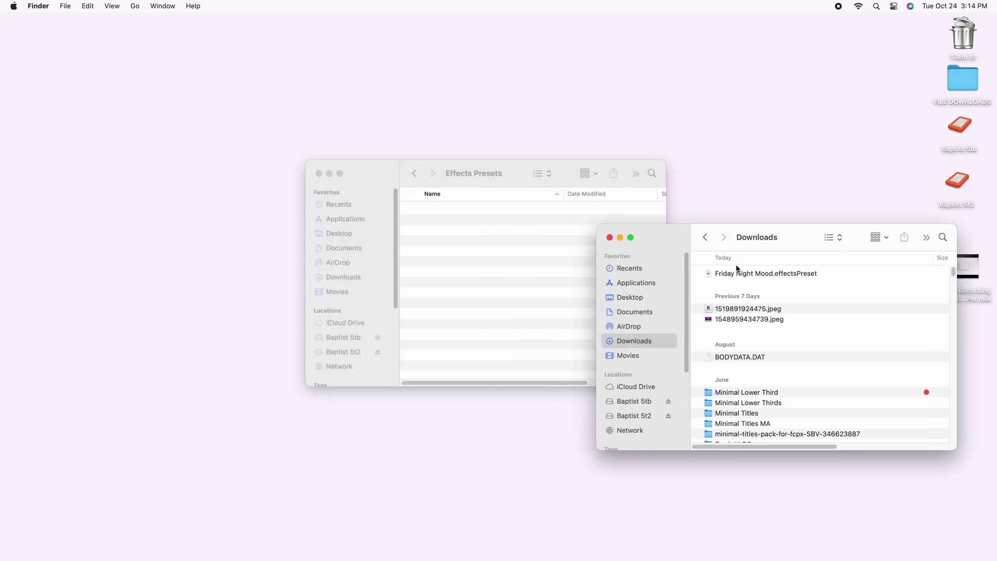
{"action": "left_click_drag", "start_coordinate": [737, 274], "coordinate": [495, 257]}
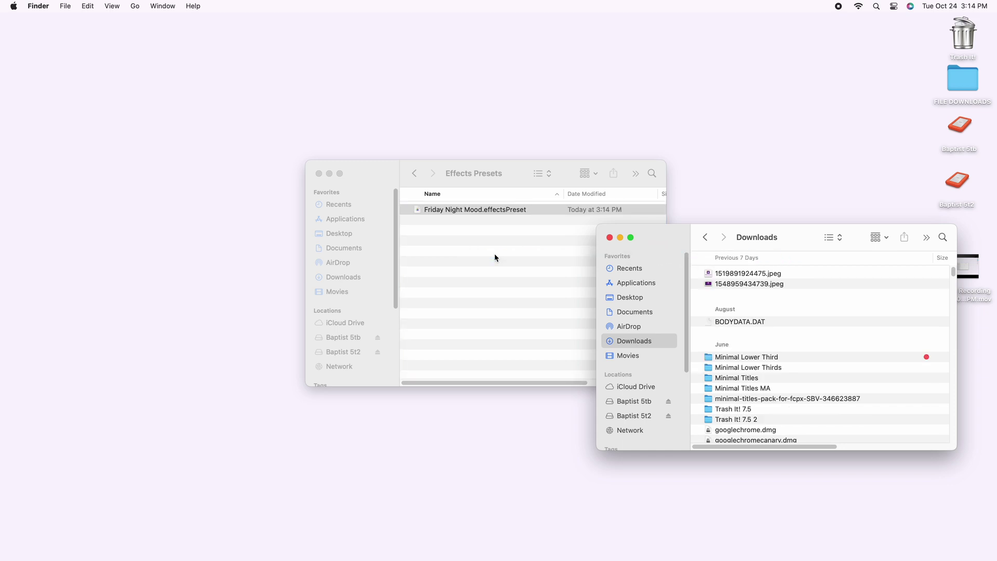